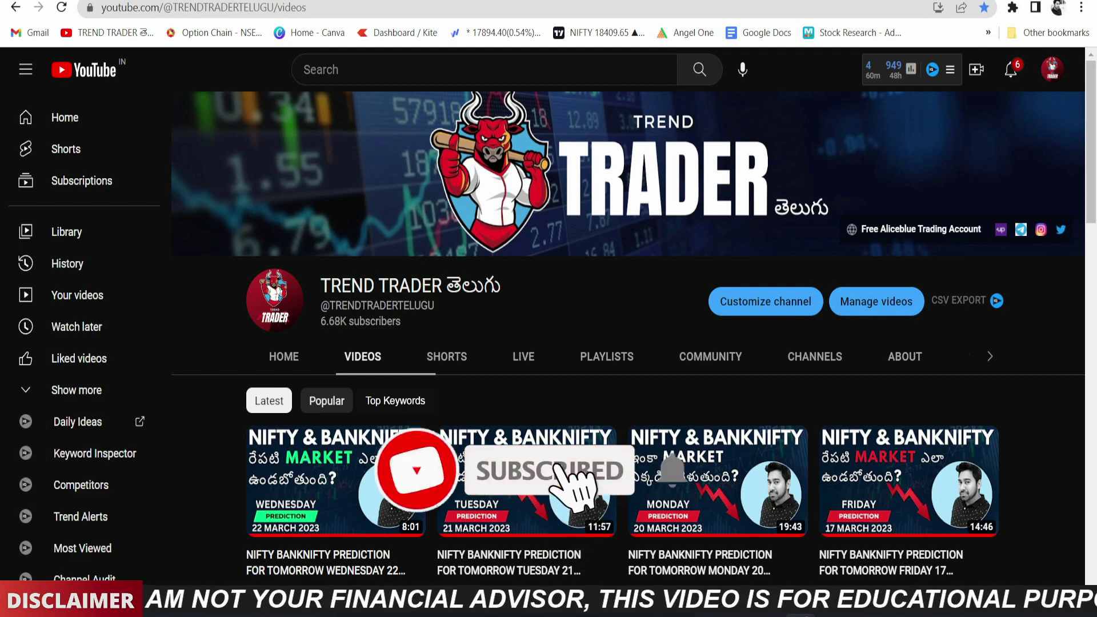
{"action": "key", "text": "alt+Tab"}
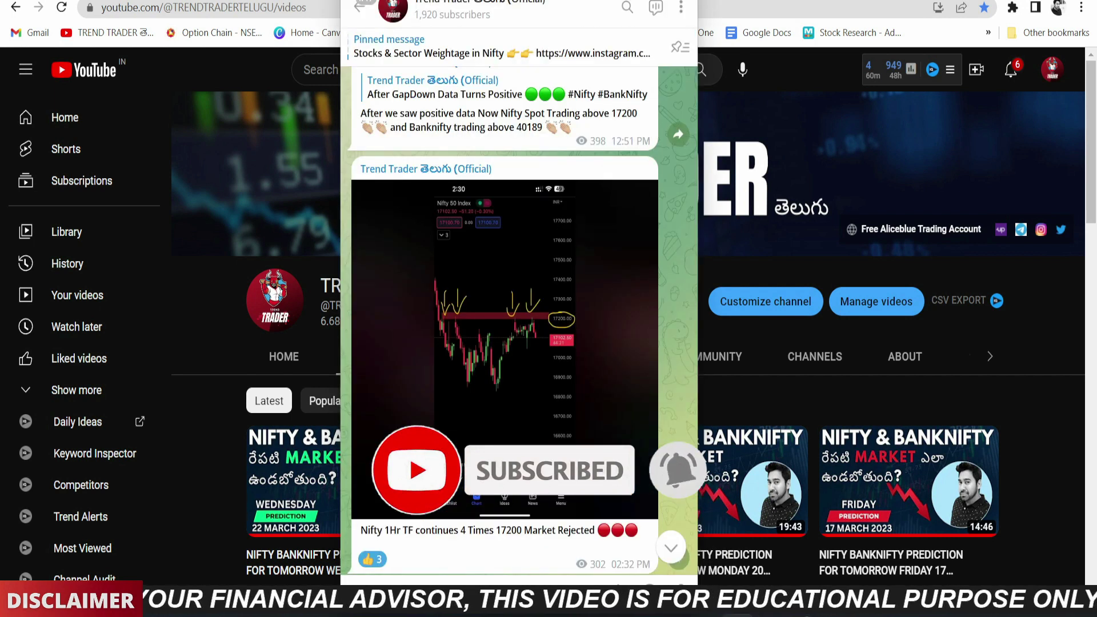
{"action": "scroll", "coordinate": [574, 363], "scroll_direction": "up", "scroll_amount": 12}
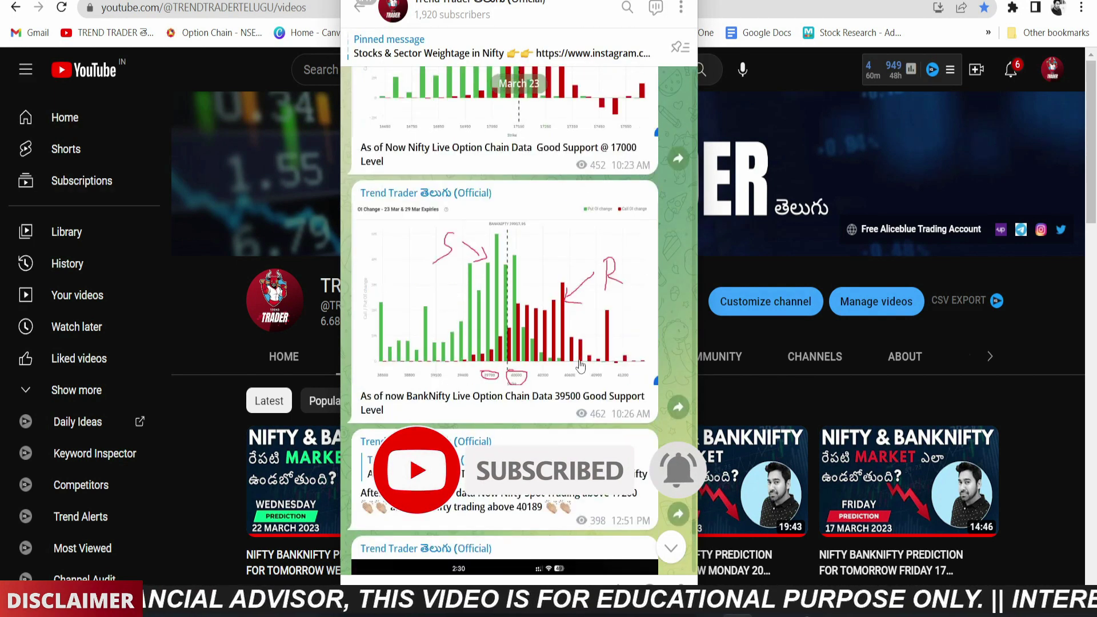
{"action": "scroll", "coordinate": [588, 368], "scroll_direction": "up", "scroll_amount": 8}
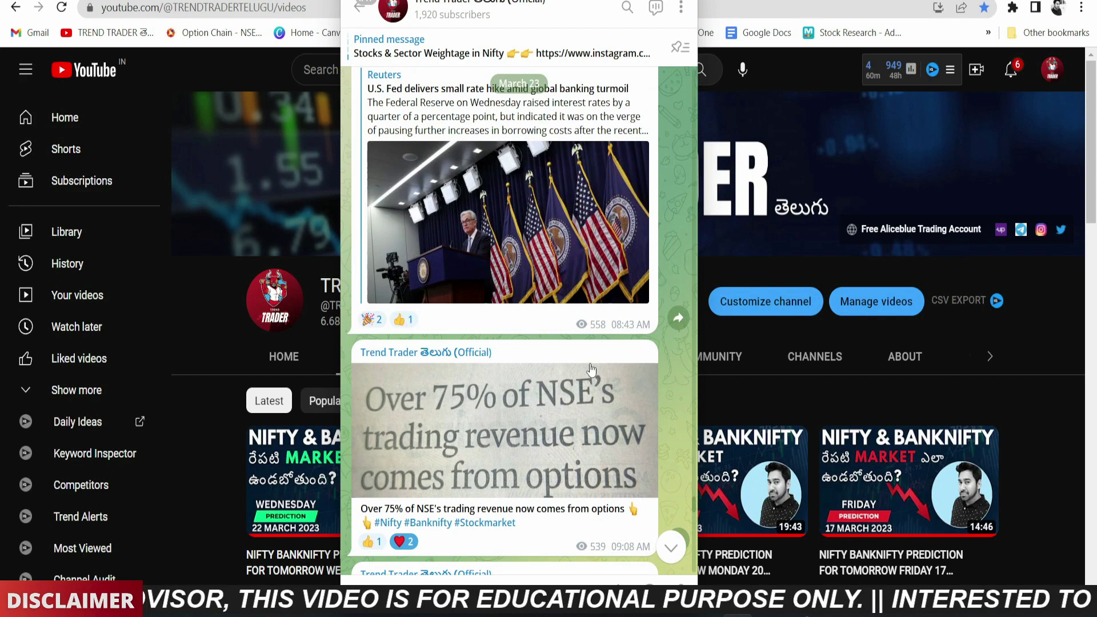
{"action": "scroll", "coordinate": [592, 370], "scroll_direction": "down", "scroll_amount": 15}
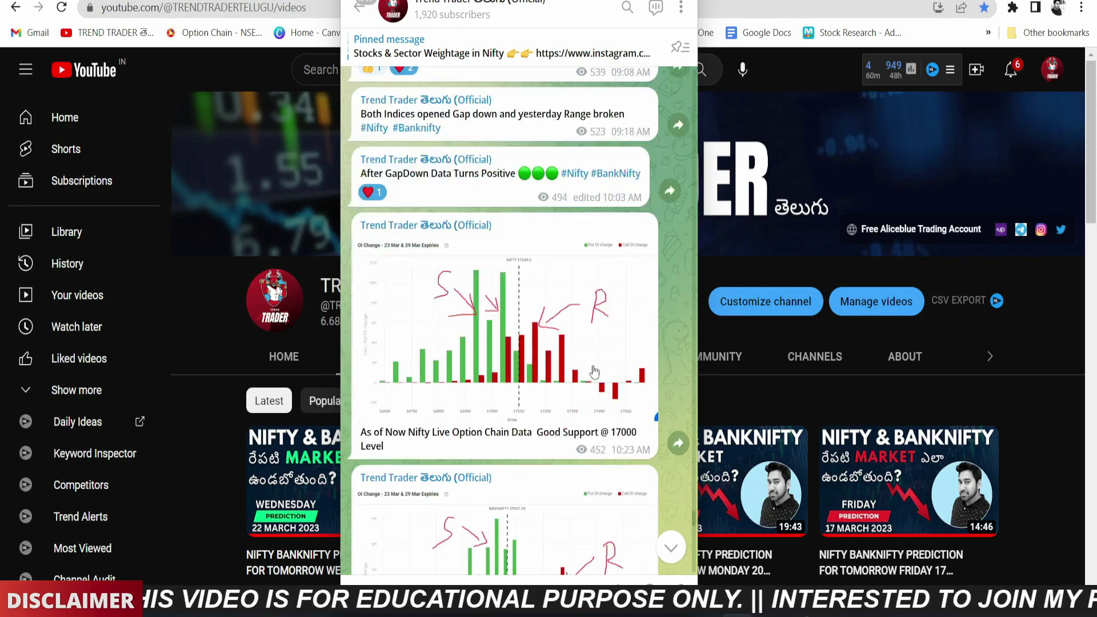
{"action": "scroll", "coordinate": [594, 370], "scroll_direction": "down", "scroll_amount": 6}
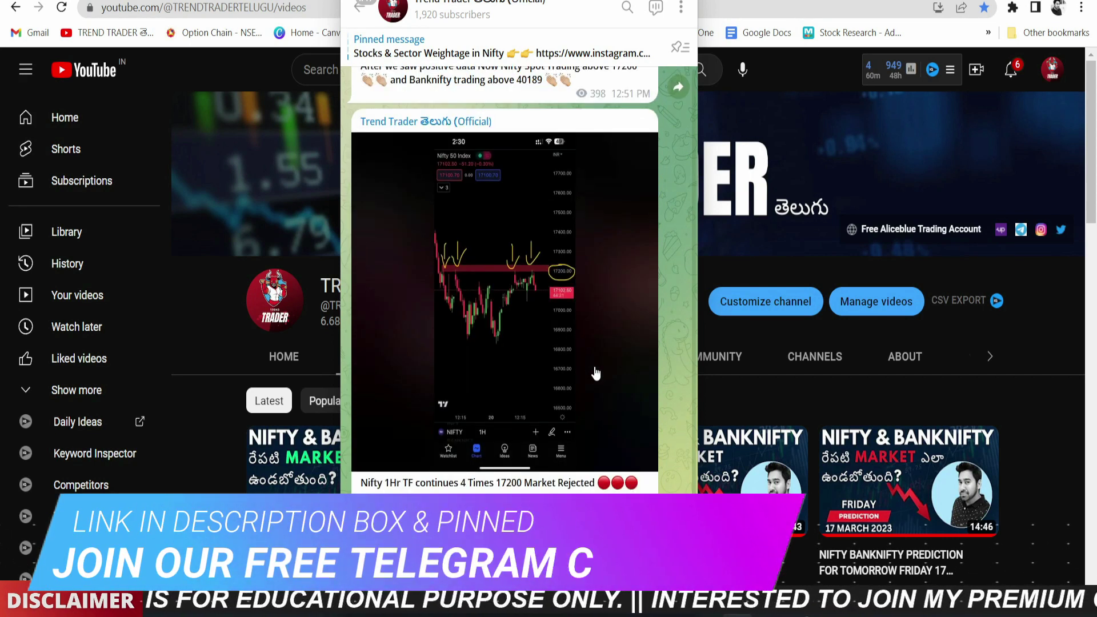
{"action": "scroll", "coordinate": [594, 370], "scroll_direction": "up", "scroll_amount": 1}
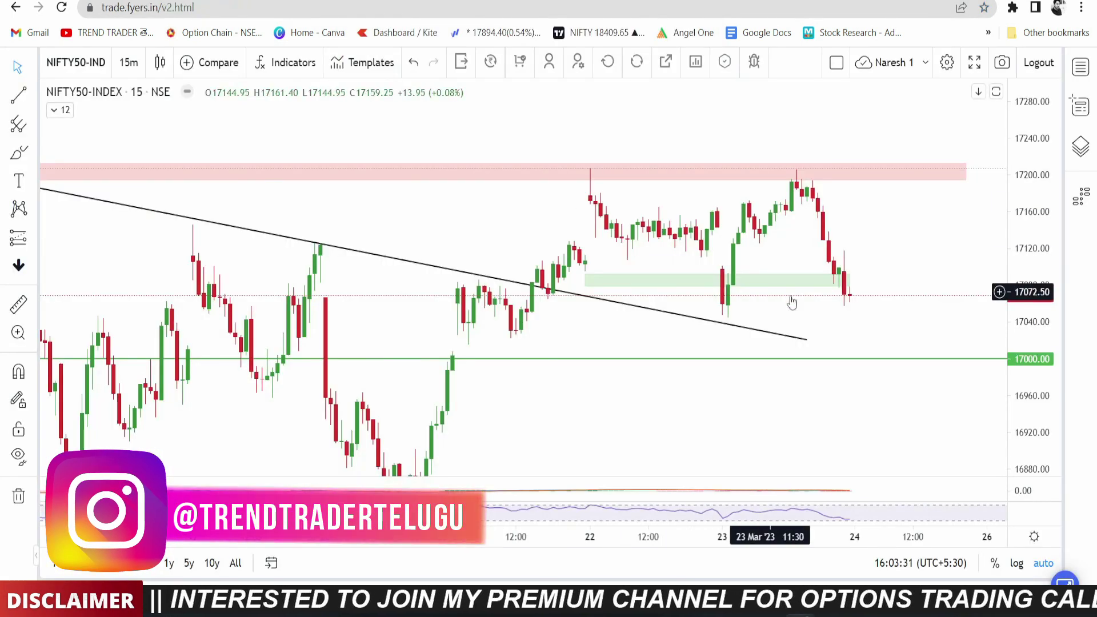
Open and close the index watchlist, then shift the NIFTY50 chart slightly to show 13–23 March
{"action": "left_click", "coordinate": [1080, 68]}
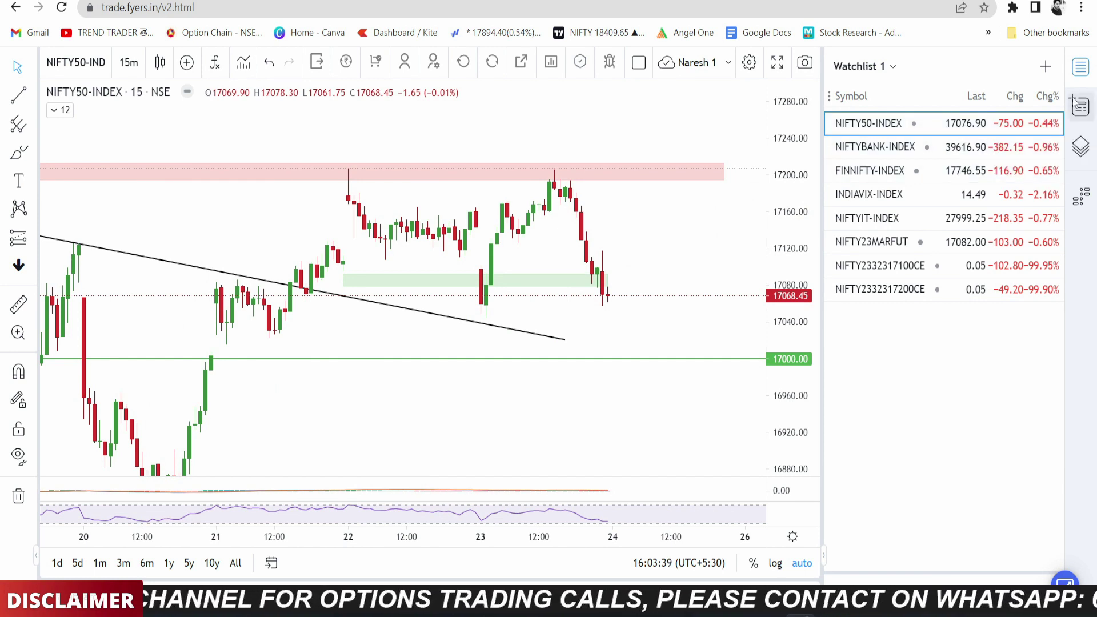
{"action": "left_click", "coordinate": [1080, 67]}
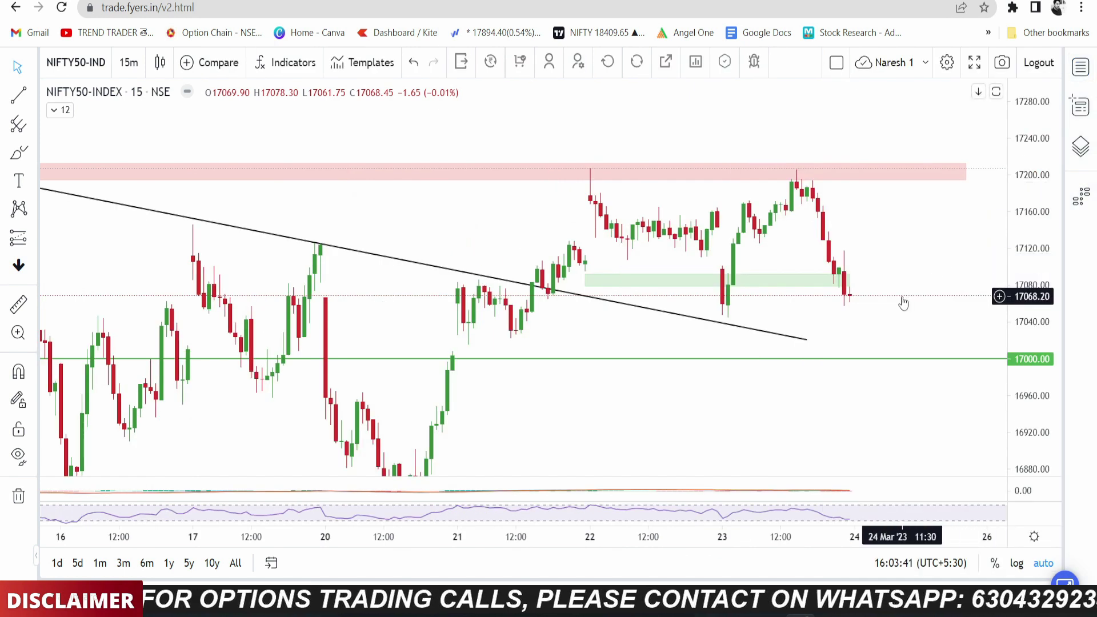
{"action": "left_click_drag", "start_coordinate": [876, 316], "coordinate": [879, 319]}
Zoom out and circle the four highs under the 17200 zone and the 17200.00 price level
{"action": "scroll", "coordinate": [911, 300], "scroll_direction": "down", "scroll_amount": 3}
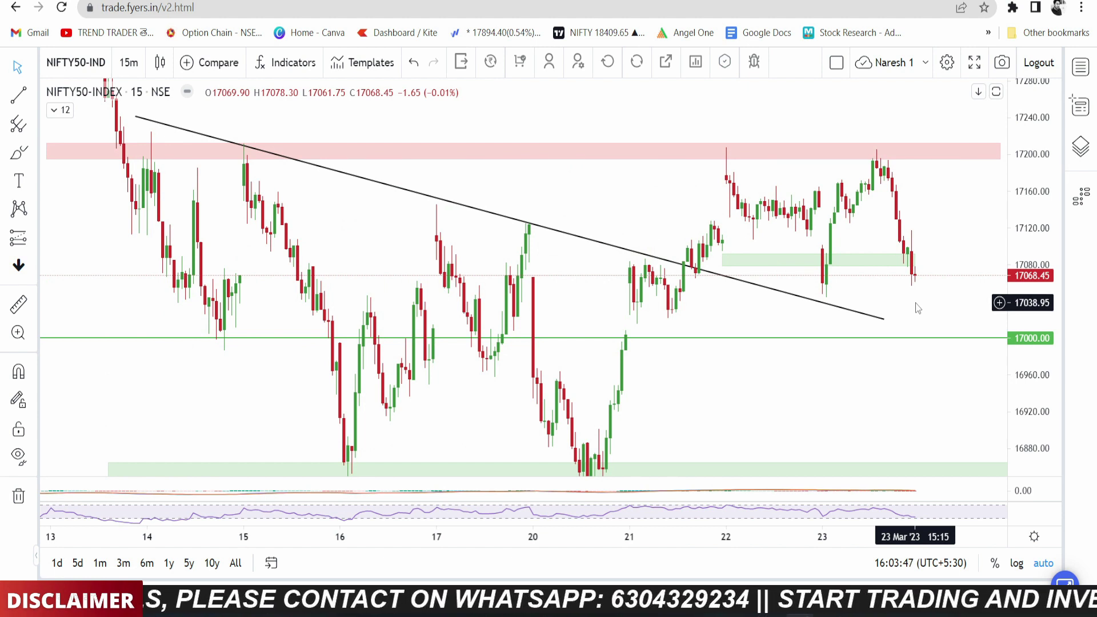
{"action": "left_click_drag", "start_coordinate": [878, 155], "coordinate": [876, 163]}
{"action": "left_click_drag", "start_coordinate": [736, 148], "coordinate": [733, 146]}
{"action": "mouse_move", "coordinate": [258, 150]}
{"action": "left_mouse_down"}
{"action": "mouse_move", "coordinate": [237, 148]}
{"action": "mouse_move", "coordinate": [254, 154]}
{"action": "left_mouse_up"}
{"action": "left_click_drag", "start_coordinate": [154, 158], "coordinate": [127, 153]}
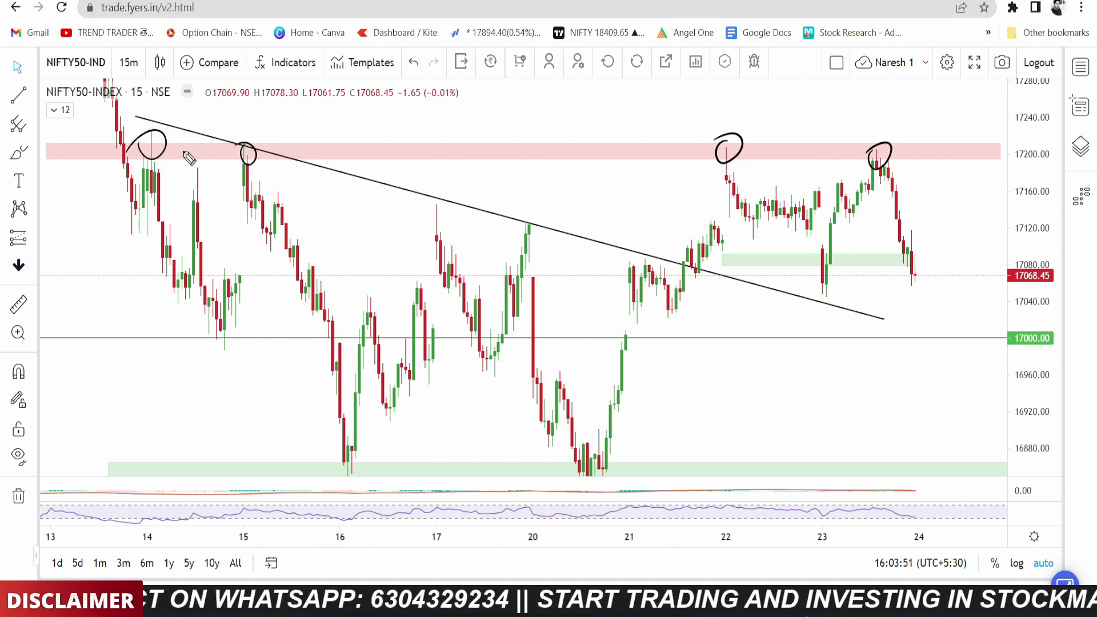
{"action": "mouse_move", "coordinate": [1019, 163]}
{"action": "left_mouse_down"}
{"action": "mouse_move", "coordinate": [1059, 163]}
{"action": "mouse_move", "coordinate": [1010, 151]}
{"action": "left_mouse_up"}
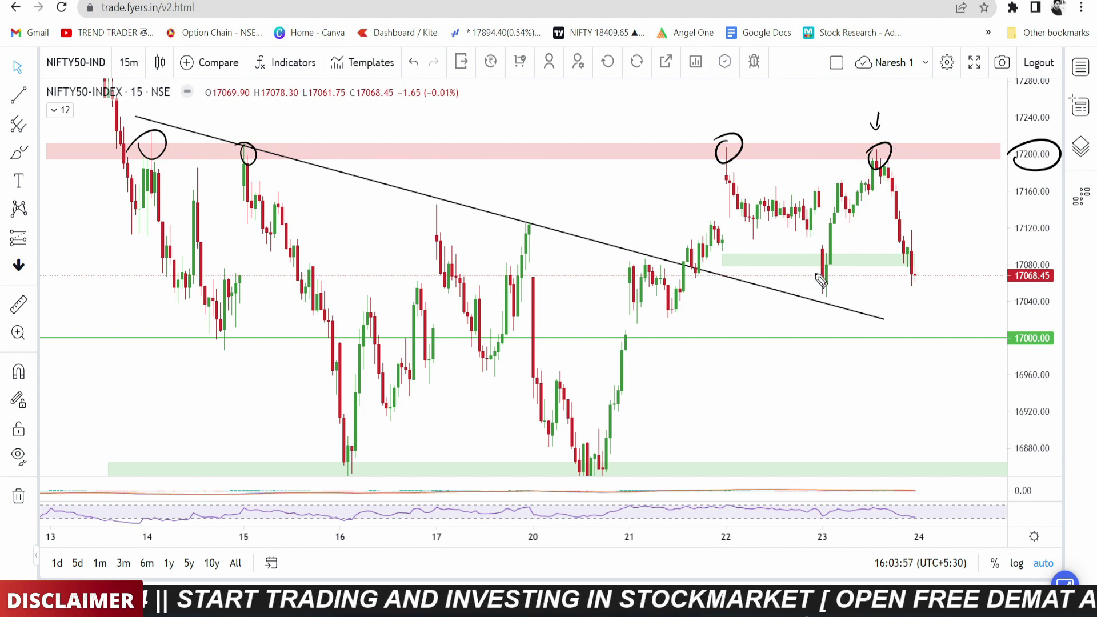
Mark the day-23 low, write and circle 17050, and trace the day-20 V-shaped recovery
{"action": "left_click_drag", "start_coordinate": [815, 294], "coordinate": [833, 294]}
{"action": "mouse_move", "coordinate": [929, 305]}
{"action": "left_mouse_down"}
{"action": "mouse_move", "coordinate": [927, 324]}
{"action": "mouse_move", "coordinate": [974, 303]}
{"action": "mouse_move", "coordinate": [1022, 349]}
{"action": "mouse_move", "coordinate": [1022, 338]}
{"action": "left_mouse_up"}
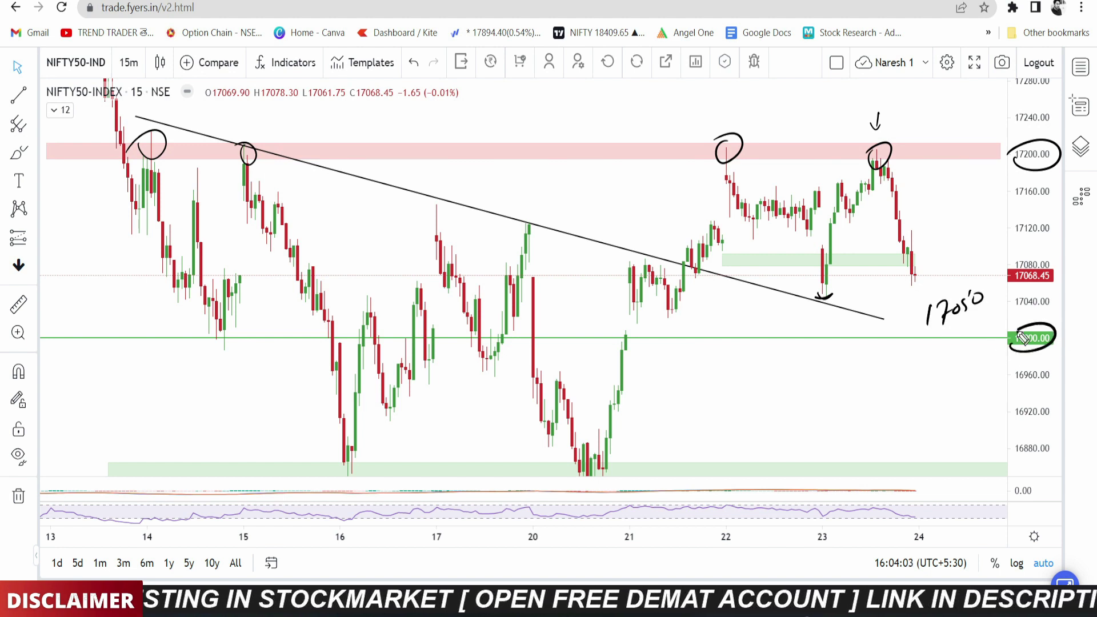
{"action": "left_click_drag", "start_coordinate": [926, 328], "coordinate": [930, 327]}
{"action": "left_click_drag", "start_coordinate": [993, 313], "coordinate": [987, 327]}
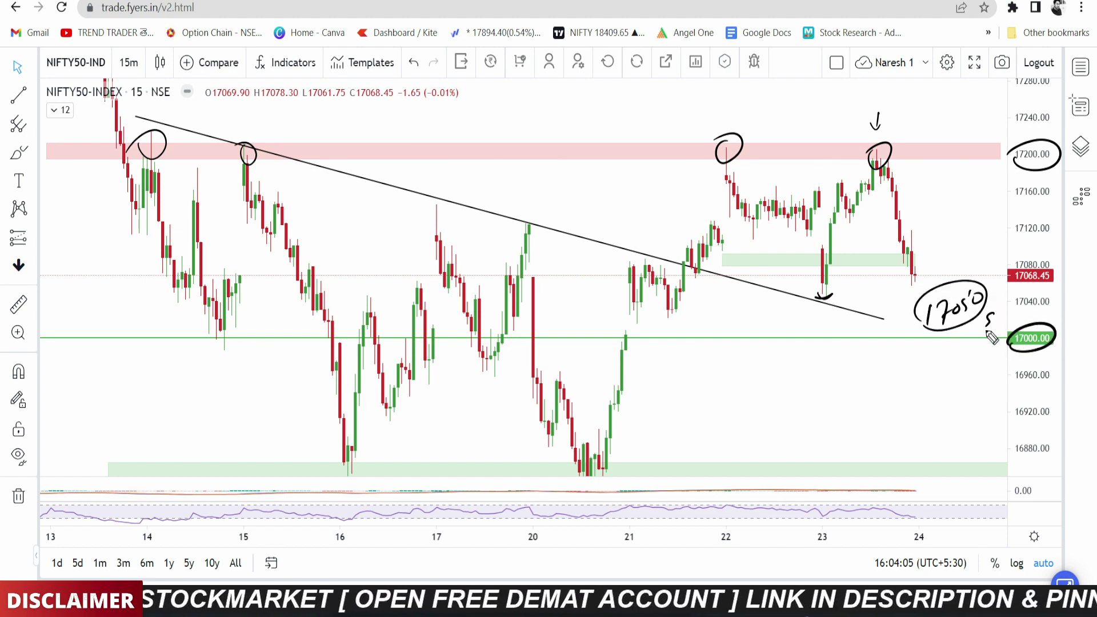
{"action": "mouse_move", "coordinate": [526, 336]}
{"action": "left_mouse_down"}
{"action": "mouse_move", "coordinate": [578, 435]}
{"action": "mouse_move", "coordinate": [631, 357]}
{"action": "mouse_move", "coordinate": [660, 344]}
{"action": "left_mouse_up"}
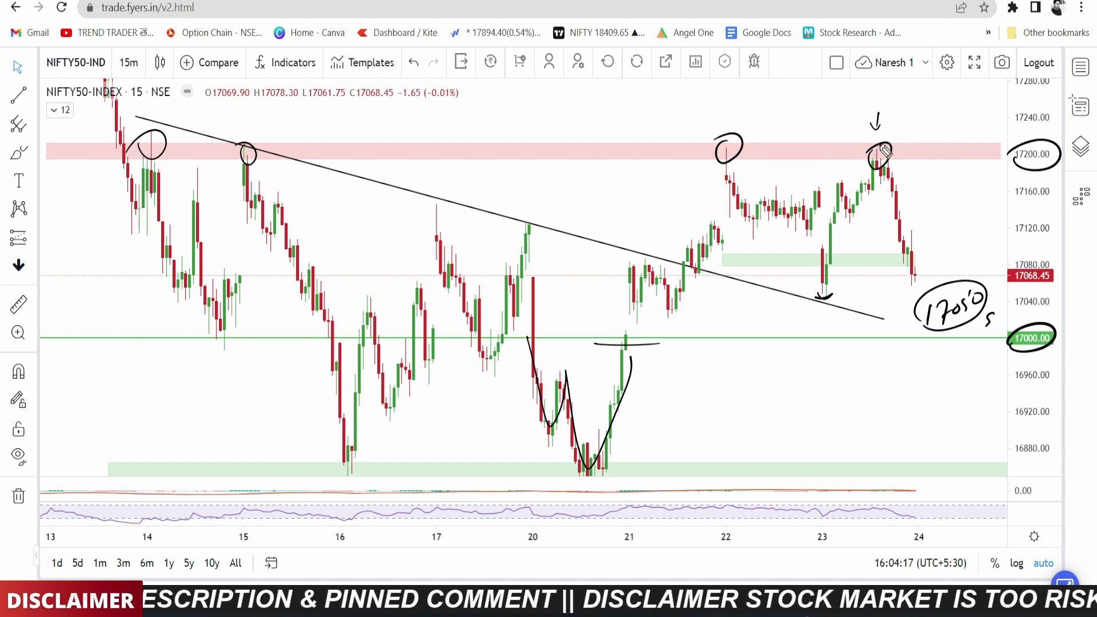
Draw the fall from the latest high, zigzag the range, and add a circled 17230 CE target
{"action": "left_click_drag", "start_coordinate": [905, 161], "coordinate": [914, 168]}
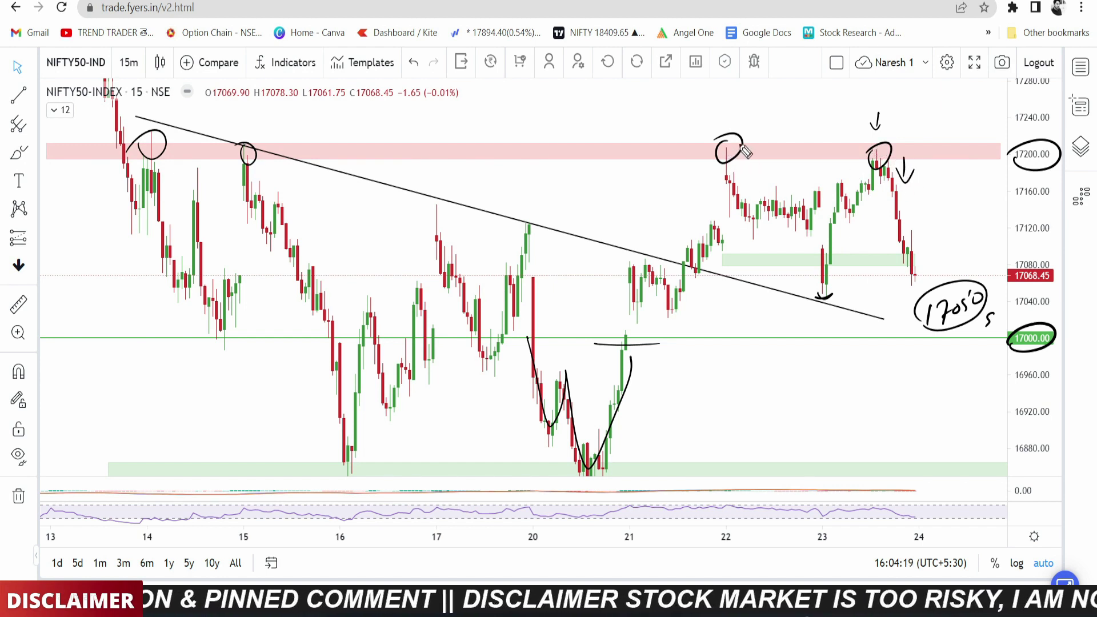
{"action": "mouse_move", "coordinate": [740, 151]}
{"action": "left_mouse_down"}
{"action": "mouse_move", "coordinate": [736, 196]}
{"action": "mouse_move", "coordinate": [765, 217]}
{"action": "mouse_move", "coordinate": [819, 207]}
{"action": "left_mouse_up"}
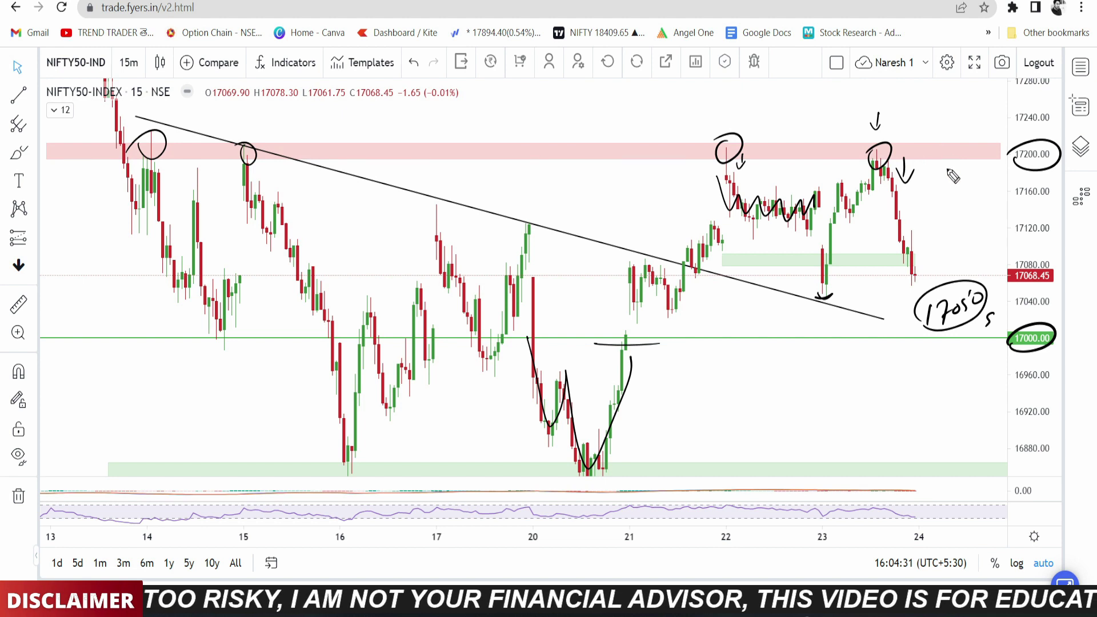
{"action": "mouse_move", "coordinate": [937, 160]}
{"action": "left_mouse_down"}
{"action": "mouse_move", "coordinate": [941, 128]}
{"action": "mouse_move", "coordinate": [998, 134]}
{"action": "mouse_move", "coordinate": [1012, 114]}
{"action": "mouse_move", "coordinate": [989, 150]}
{"action": "left_mouse_up"}
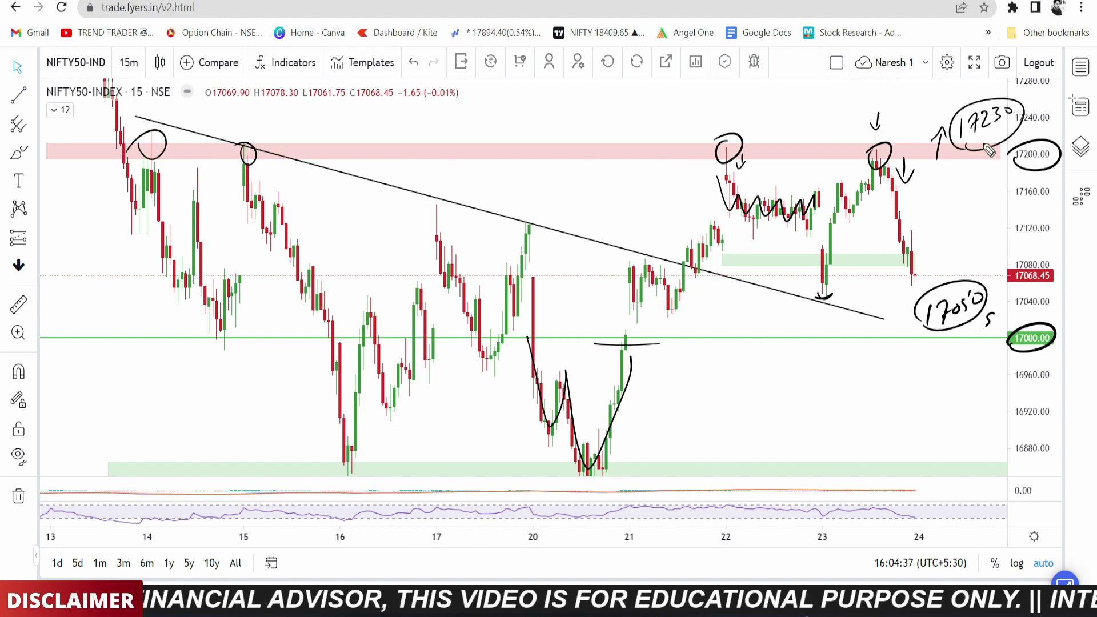
{"action": "mouse_move", "coordinate": [925, 106]}
{"action": "left_mouse_down"}
{"action": "mouse_move", "coordinate": [917, 127]}
{"action": "mouse_move", "coordinate": [960, 122]}
{"action": "left_mouse_up"}
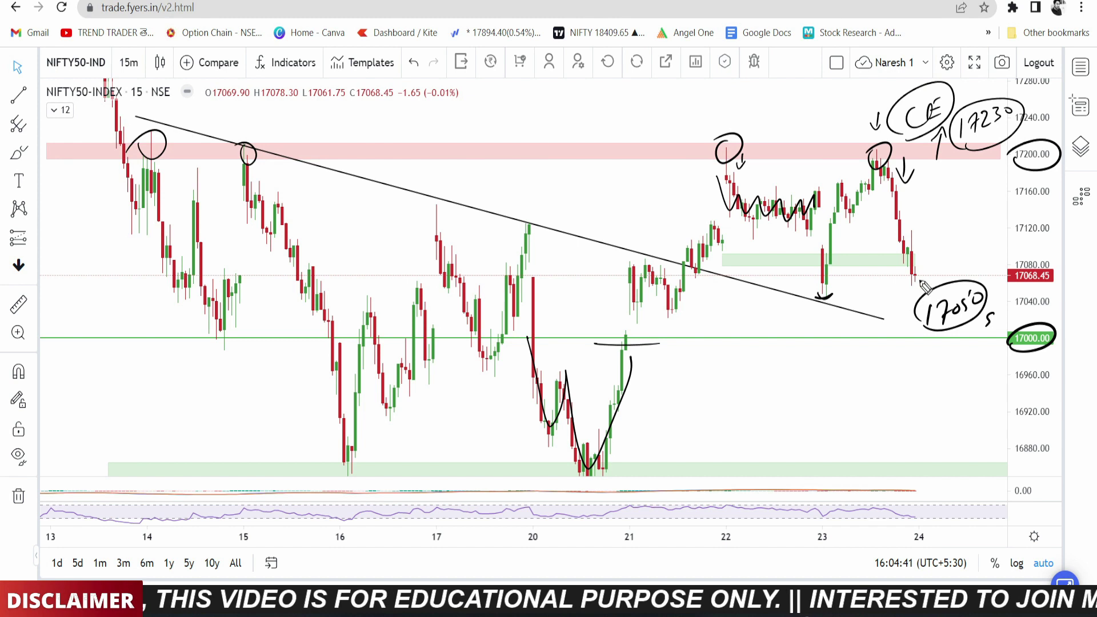
Circle the 17068.45 price, mark a PE trade, underline the 16890 double bottom, and circle 16850 and 16800 targets
{"action": "mouse_move", "coordinate": [1020, 289]}
{"action": "left_mouse_down"}
{"action": "mouse_move", "coordinate": [1045, 264]}
{"action": "mouse_move", "coordinate": [1021, 290]}
{"action": "left_mouse_up"}
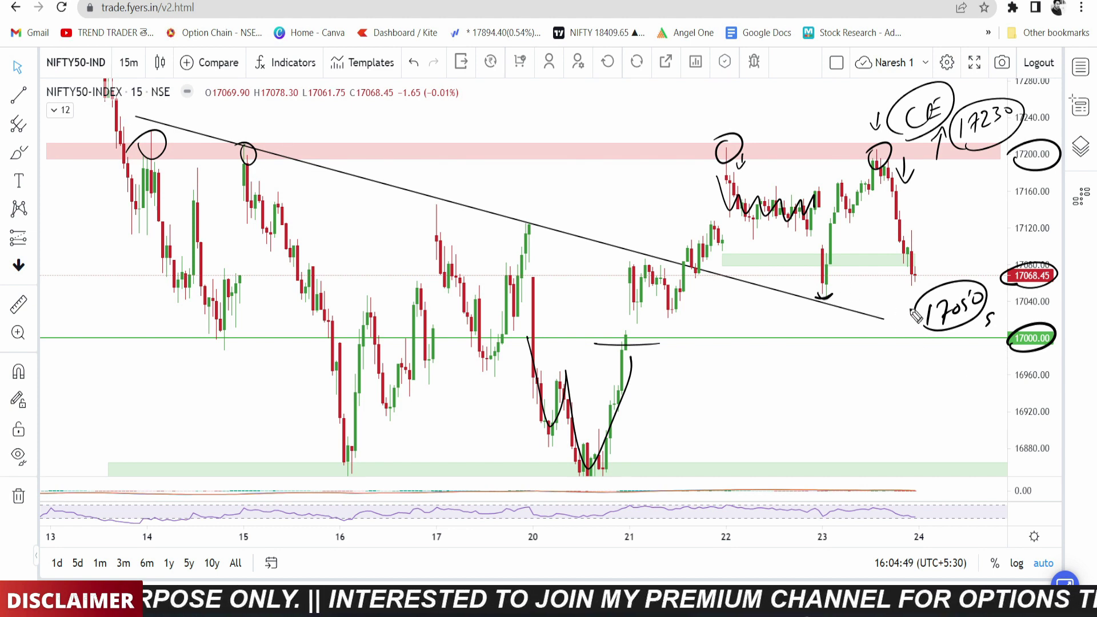
{"action": "mouse_move", "coordinate": [918, 314]}
{"action": "left_mouse_down"}
{"action": "mouse_move", "coordinate": [906, 350]}
{"action": "mouse_move", "coordinate": [928, 376]}
{"action": "mouse_move", "coordinate": [953, 366]}
{"action": "mouse_move", "coordinate": [917, 394]}
{"action": "mouse_move", "coordinate": [982, 365]}
{"action": "mouse_move", "coordinate": [965, 437]}
{"action": "mouse_move", "coordinate": [984, 411]}
{"action": "left_mouse_up"}
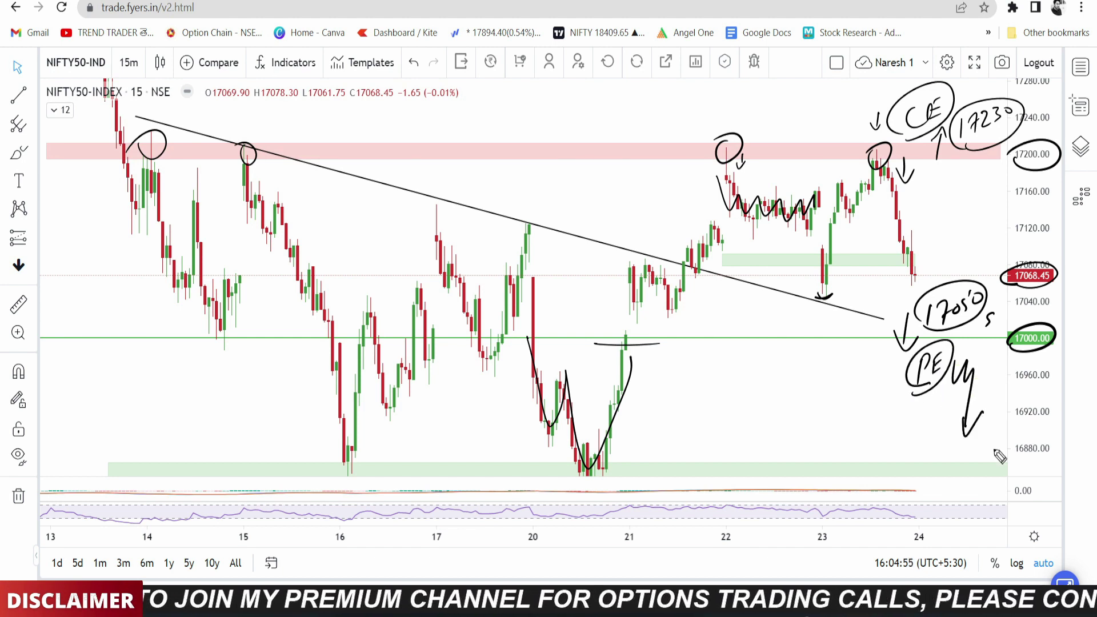
{"action": "left_click_drag", "start_coordinate": [545, 458], "coordinate": [646, 456]}
{"action": "left_click_drag", "start_coordinate": [738, 419], "coordinate": [737, 456]}
{"action": "mouse_move", "coordinate": [762, 421]}
{"action": "left_mouse_down"}
{"action": "mouse_move", "coordinate": [760, 446]}
{"action": "mouse_move", "coordinate": [776, 449]}
{"action": "mouse_move", "coordinate": [791, 425]}
{"action": "mouse_move", "coordinate": [811, 422]}
{"action": "left_mouse_up"}
{"action": "mouse_move", "coordinate": [743, 466]}
{"action": "left_mouse_down"}
{"action": "mouse_move", "coordinate": [806, 400]}
{"action": "mouse_move", "coordinate": [717, 451]}
{"action": "left_mouse_up"}
{"action": "mouse_move", "coordinate": [857, 412]}
{"action": "left_mouse_down"}
{"action": "mouse_move", "coordinate": [868, 446]}
{"action": "mouse_move", "coordinate": [913, 420]}
{"action": "mouse_move", "coordinate": [831, 441]}
{"action": "mouse_move", "coordinate": [840, 459]}
{"action": "left_mouse_up"}
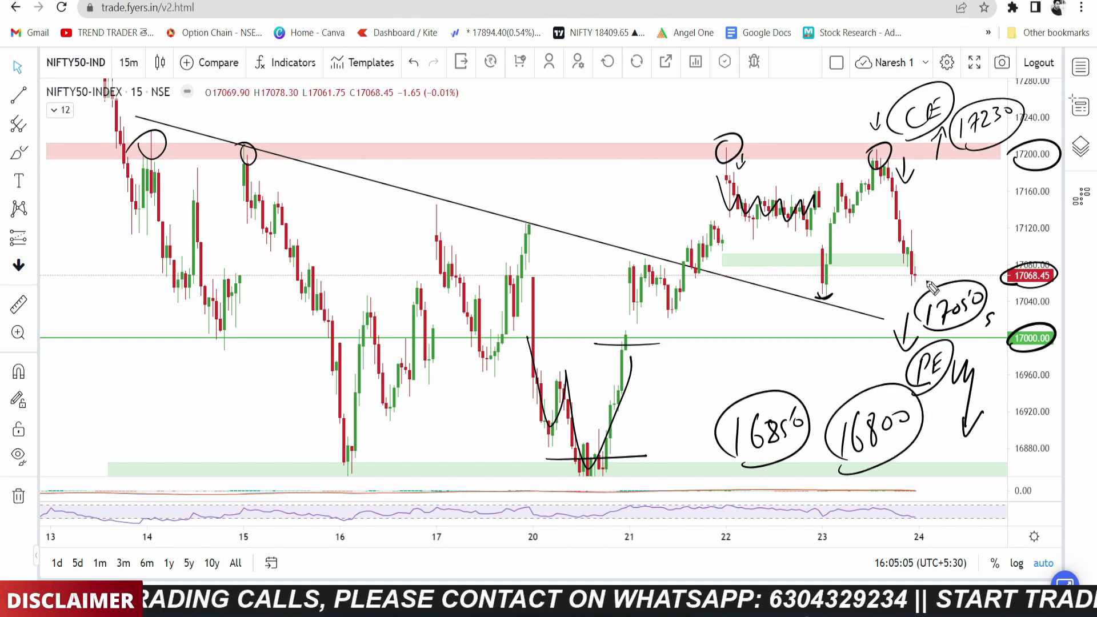
Draw an upward arrow and a 17100 line at the latest candles, then tick beside PE and 16800
{"action": "mouse_move", "coordinate": [921, 283]}
{"action": "left_mouse_down"}
{"action": "mouse_move", "coordinate": [933, 260]}
{"action": "mouse_move", "coordinate": [961, 252]}
{"action": "left_mouse_up"}
{"action": "mouse_move", "coordinate": [963, 234]}
{"action": "left_mouse_down"}
{"action": "mouse_move", "coordinate": [966, 255]}
{"action": "mouse_move", "coordinate": [1011, 243]}
{"action": "mouse_move", "coordinate": [954, 251]}
{"action": "mouse_move", "coordinate": [965, 260]}
{"action": "mouse_move", "coordinate": [934, 293]}
{"action": "left_mouse_up"}
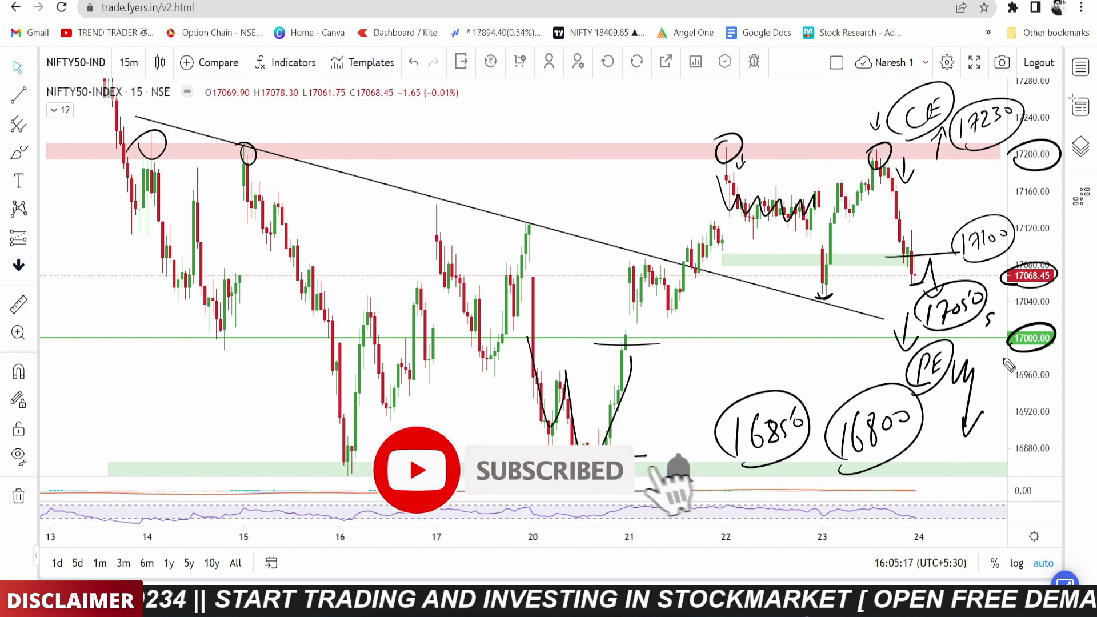
{"action": "left_click_drag", "start_coordinate": [974, 355], "coordinate": [1000, 341]}
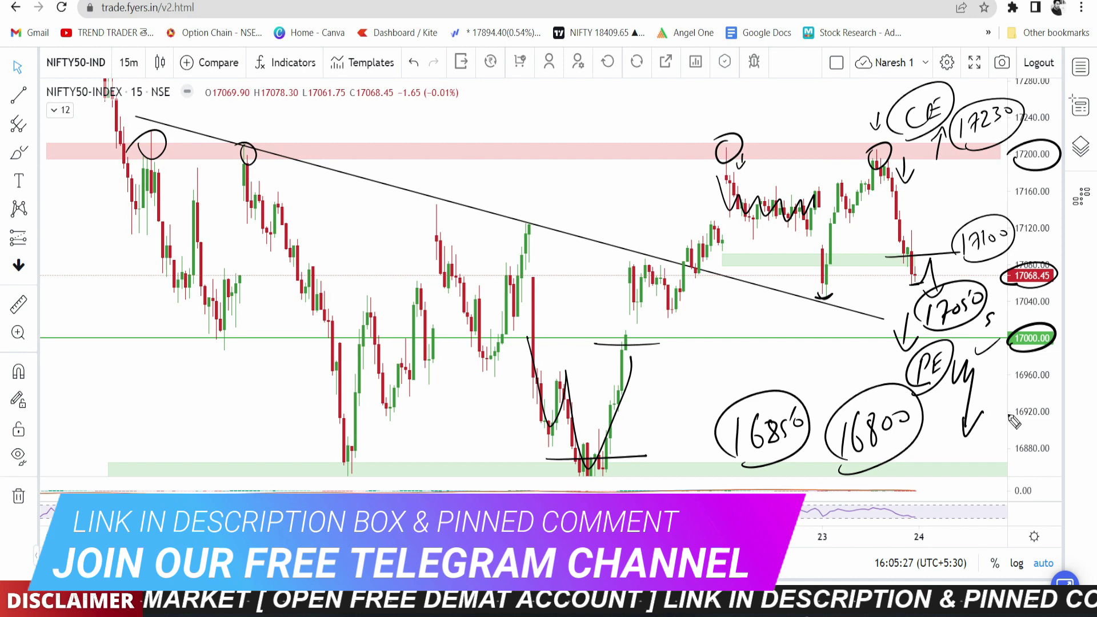
{"action": "left_click_drag", "start_coordinate": [920, 440], "coordinate": [952, 424]}
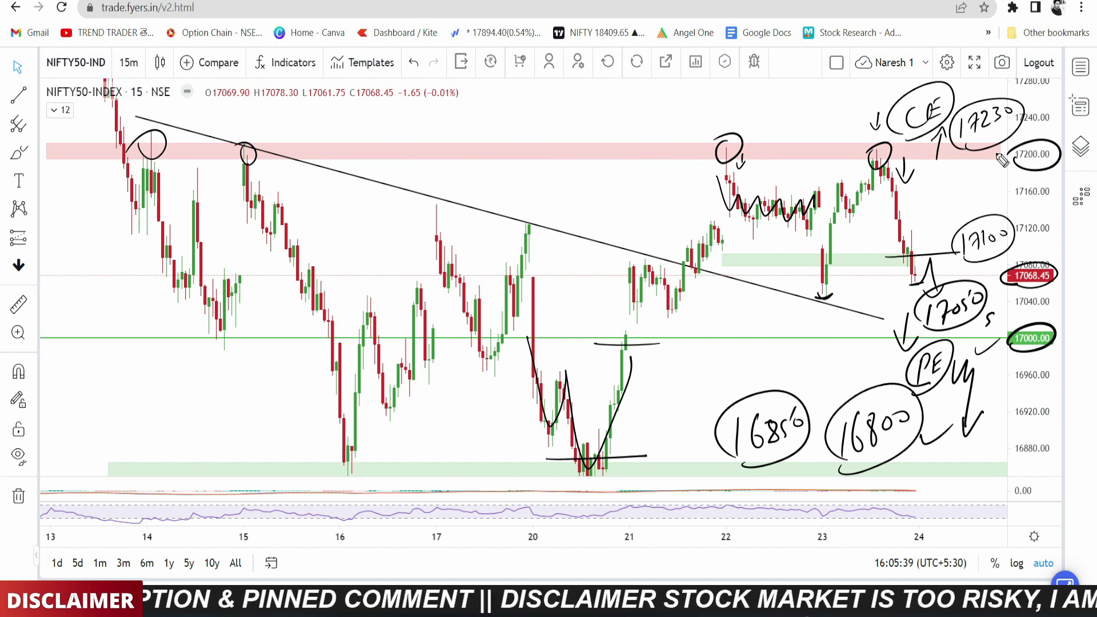
Erase all drawings and load the NIFTYBANK-INDEX chart from the watchlist
{"action": "key", "text": "e"}
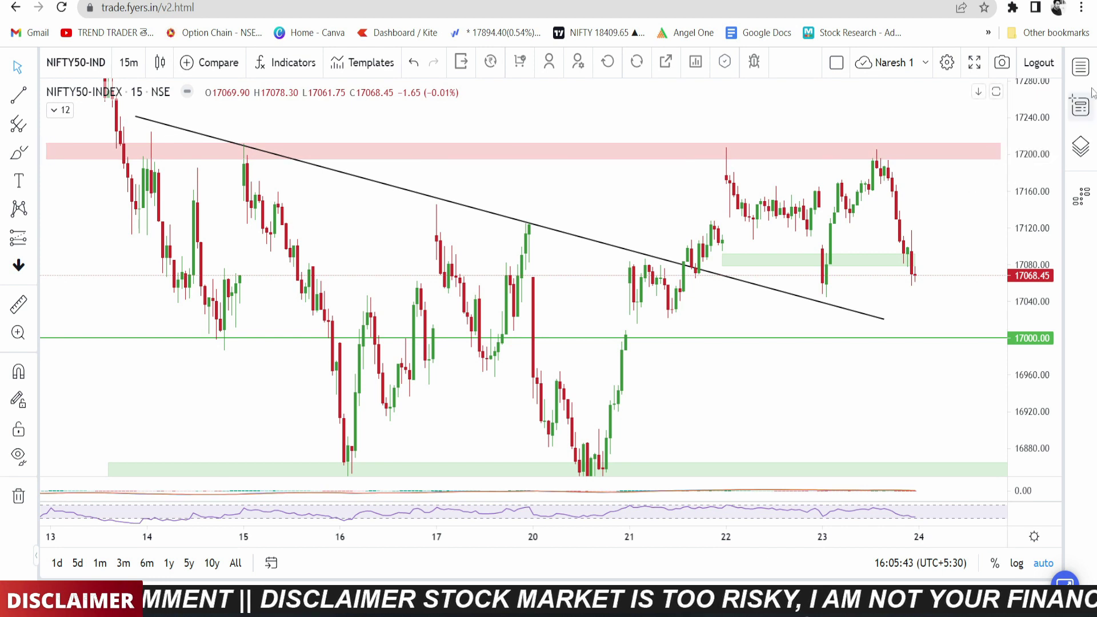
{"action": "left_click", "coordinate": [1079, 67]}
{"action": "left_click", "coordinate": [889, 148]}
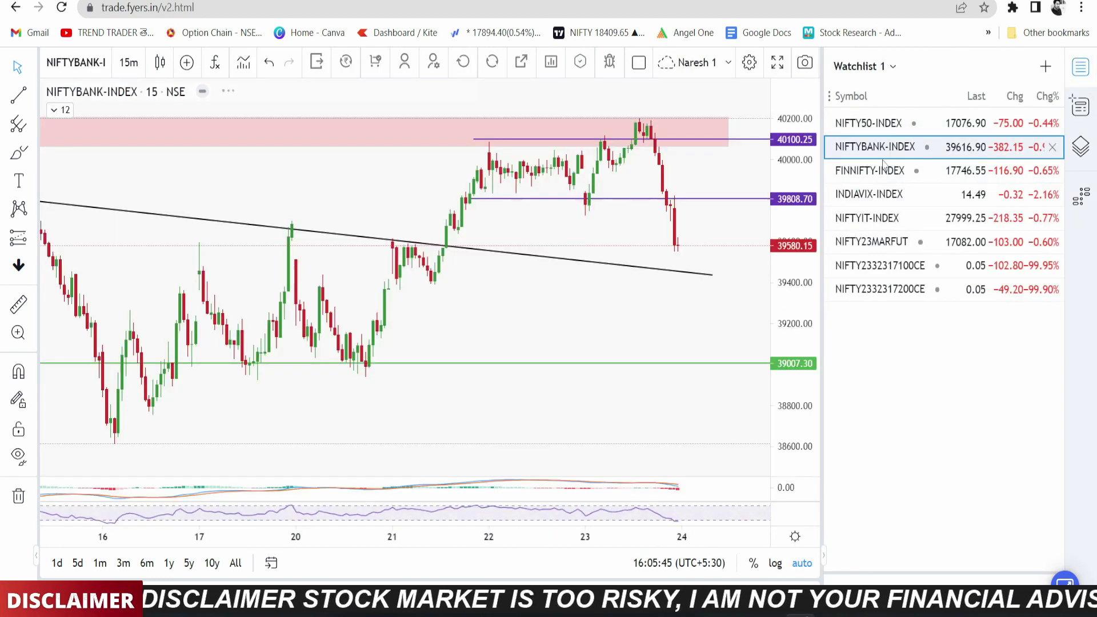
{"action": "left_click", "coordinate": [1079, 68]}
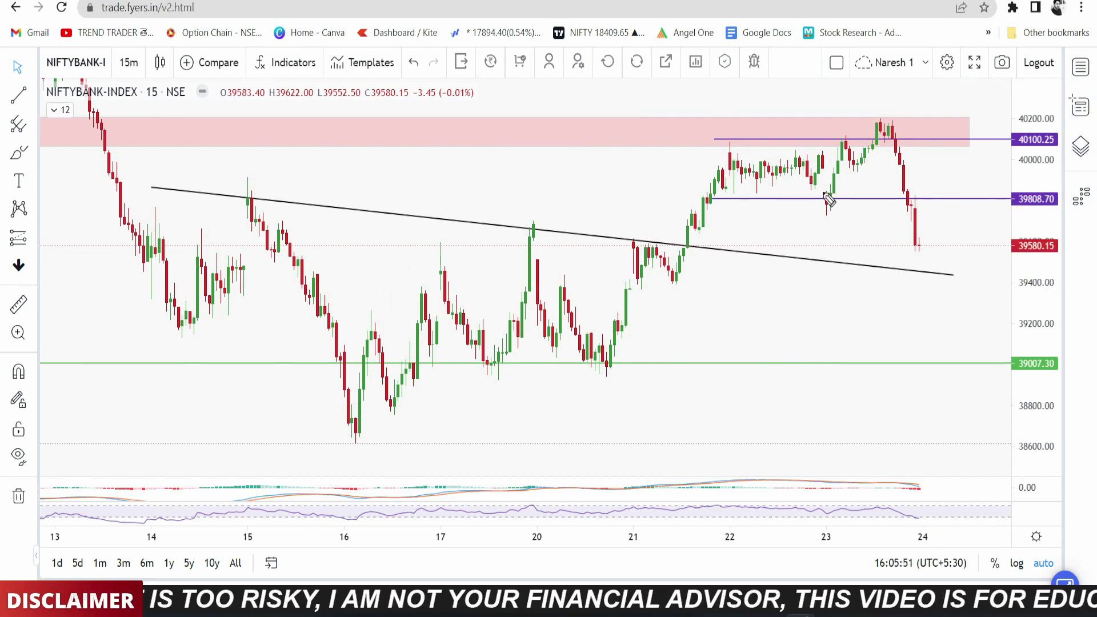
Circle the low candle and the 39808.70 level, zigzag the sideways range, and circle the candle top near 40100
{"action": "mouse_move", "coordinate": [827, 193]}
{"action": "left_mouse_down"}
{"action": "mouse_move", "coordinate": [828, 206]}
{"action": "mouse_move", "coordinate": [824, 191]}
{"action": "left_mouse_up"}
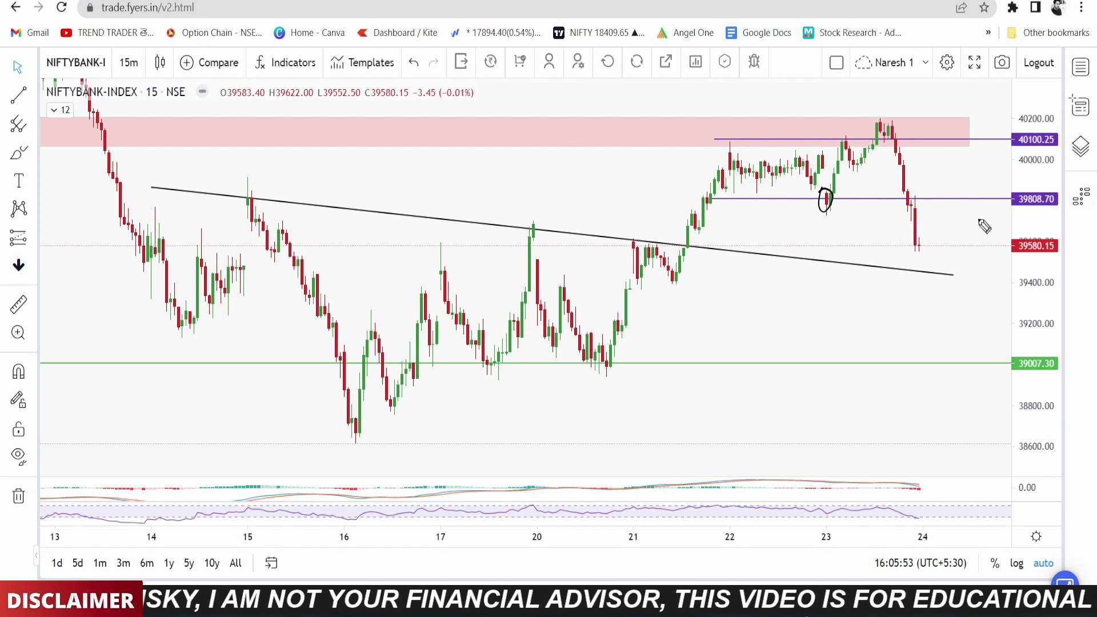
{"action": "left_click_drag", "start_coordinate": [1018, 209], "coordinate": [1016, 197]}
{"action": "left_click_drag", "start_coordinate": [821, 213], "coordinate": [836, 219]}
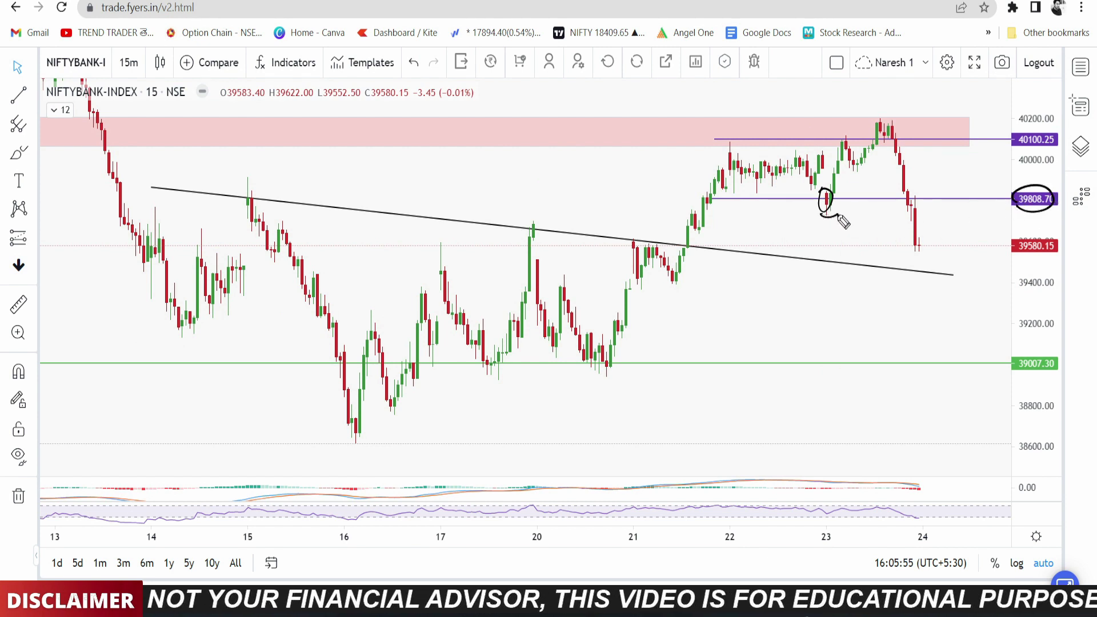
{"action": "left_click_drag", "start_coordinate": [730, 171], "coordinate": [823, 166]}
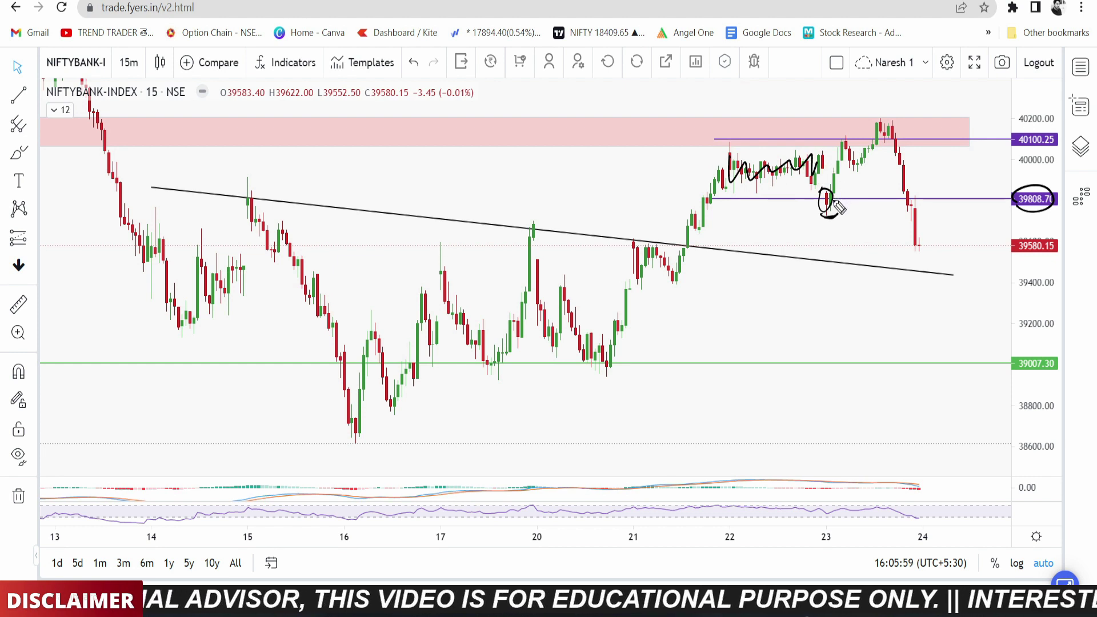
{"action": "left_click_drag", "start_coordinate": [840, 144], "coordinate": [843, 147]}
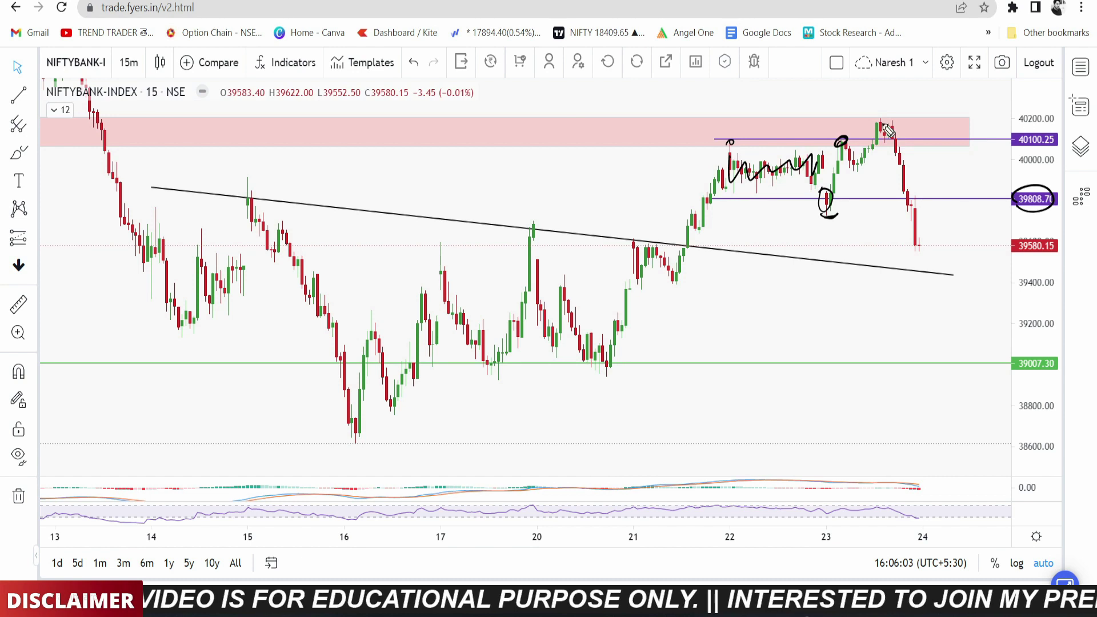
{"action": "mouse_move", "coordinate": [843, 151]}
{"action": "left_mouse_down"}
{"action": "mouse_move", "coordinate": [856, 166]}
{"action": "mouse_move", "coordinate": [884, 120]}
{"action": "mouse_move", "coordinate": [914, 104]}
{"action": "mouse_move", "coordinate": [932, 110]}
{"action": "mouse_move", "coordinate": [922, 127]}
{"action": "mouse_move", "coordinate": [917, 93]}
{"action": "left_mouse_up"}
Write a circled FB note, circle 40200.00 and 40100.25, and draw a downward arrow and a 39808 line
{"action": "left_click_drag", "start_coordinate": [1036, 105], "coordinate": [1039, 129]}
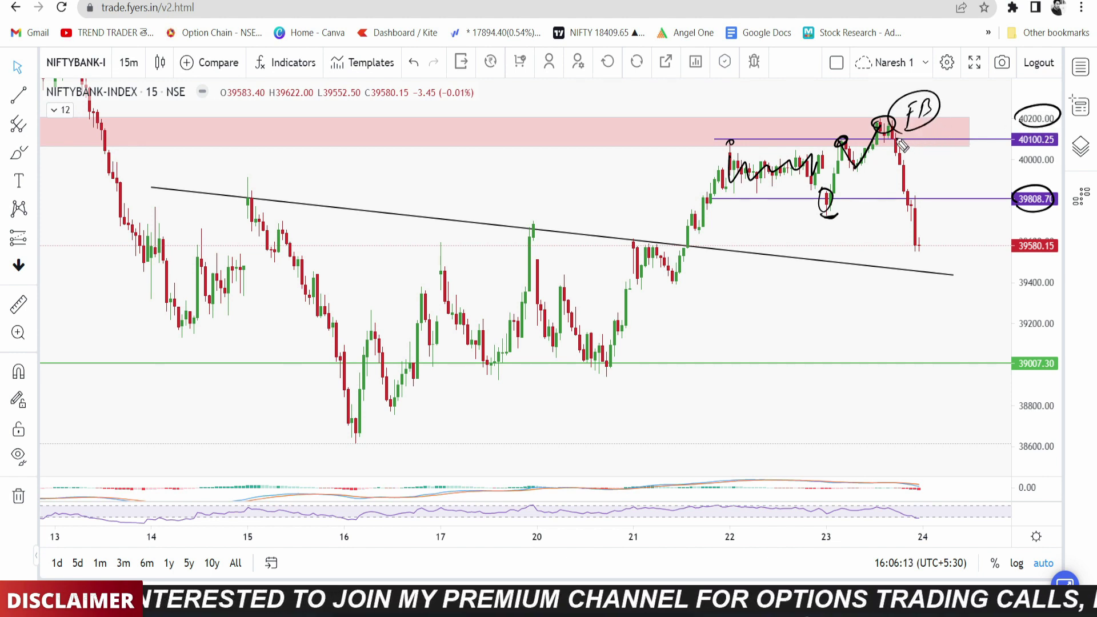
{"action": "mouse_move", "coordinate": [913, 147]}
{"action": "left_mouse_down"}
{"action": "mouse_move", "coordinate": [915, 166]}
{"action": "mouse_move", "coordinate": [924, 153]}
{"action": "left_mouse_up"}
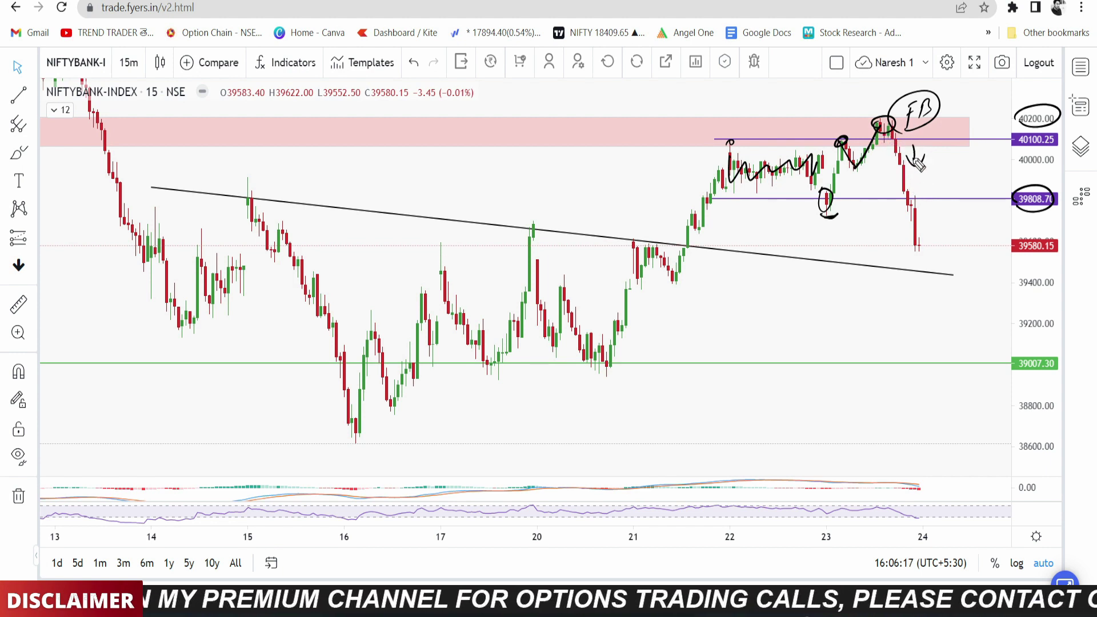
{"action": "mouse_move", "coordinate": [831, 206]}
{"action": "left_mouse_down"}
{"action": "mouse_move", "coordinate": [857, 149]}
{"action": "mouse_move", "coordinate": [912, 188]}
{"action": "left_mouse_up"}
{"action": "mouse_move", "coordinate": [794, 207]}
{"action": "left_mouse_down"}
{"action": "mouse_move", "coordinate": [1004, 205]}
{"action": "mouse_move", "coordinate": [984, 212]}
{"action": "left_mouse_up"}
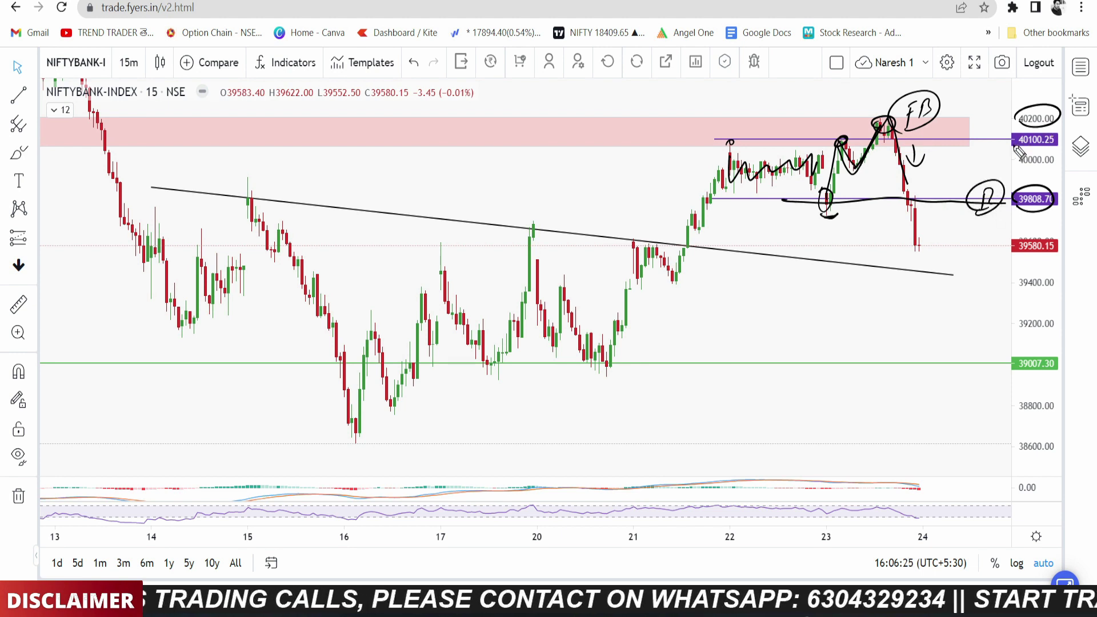
{"action": "mouse_move", "coordinate": [1022, 150]}
{"action": "left_mouse_down"}
{"action": "mouse_move", "coordinate": [1057, 151]}
{"action": "mouse_move", "coordinate": [1028, 127]}
{"action": "left_mouse_up"}
{"action": "mouse_move", "coordinate": [971, 149]}
{"action": "left_mouse_down"}
{"action": "mouse_move", "coordinate": [994, 129]}
{"action": "mouse_move", "coordinate": [966, 153]}
{"action": "left_mouse_up"}
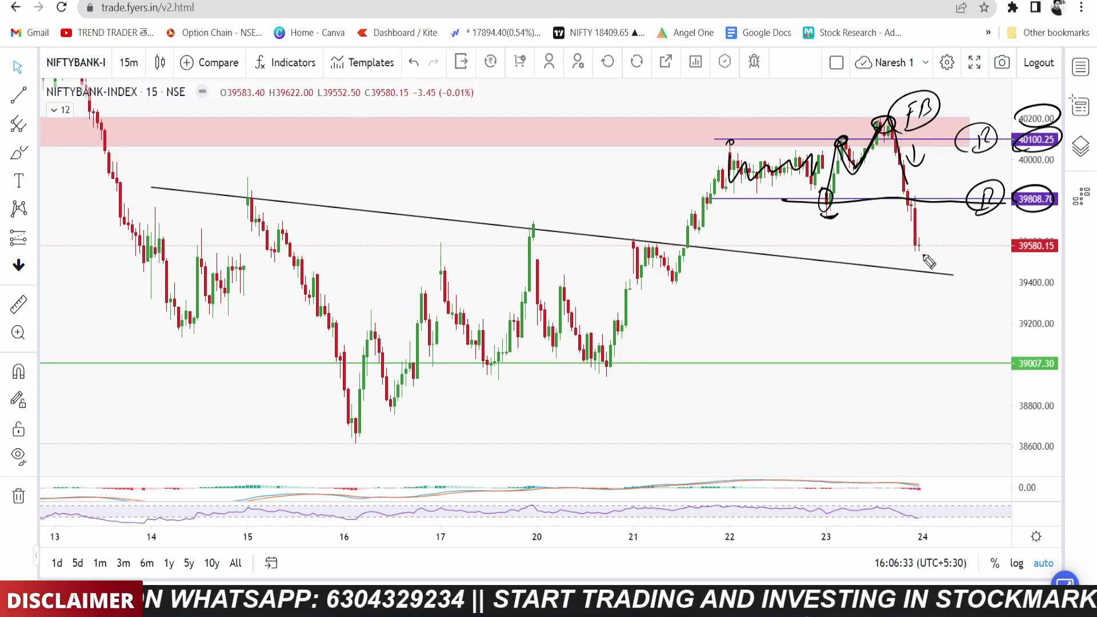
Circle the latest candle and 39580.15, write a circled 39500 target, and draw a support line
{"action": "mouse_move", "coordinate": [917, 253]}
{"action": "left_mouse_down"}
{"action": "mouse_move", "coordinate": [927, 244]}
{"action": "mouse_move", "coordinate": [922, 256]}
{"action": "left_mouse_up"}
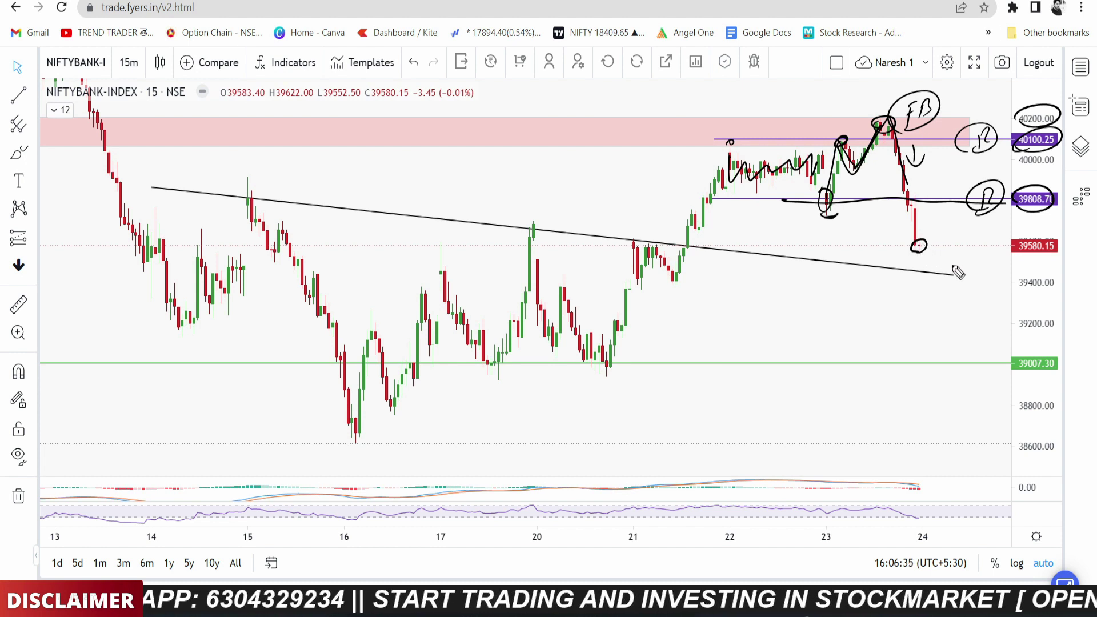
{"action": "mouse_move", "coordinate": [1023, 259]}
{"action": "left_mouse_down"}
{"action": "mouse_move", "coordinate": [1059, 248]}
{"action": "mouse_move", "coordinate": [1020, 260]}
{"action": "left_mouse_up"}
{"action": "mouse_move", "coordinate": [936, 269]}
{"action": "left_mouse_down"}
{"action": "mouse_move", "coordinate": [1010, 270]}
{"action": "mouse_move", "coordinate": [966, 249]}
{"action": "mouse_move", "coordinate": [939, 295]}
{"action": "left_mouse_up"}
{"action": "left_click_drag", "start_coordinate": [632, 276], "coordinate": [993, 263]}
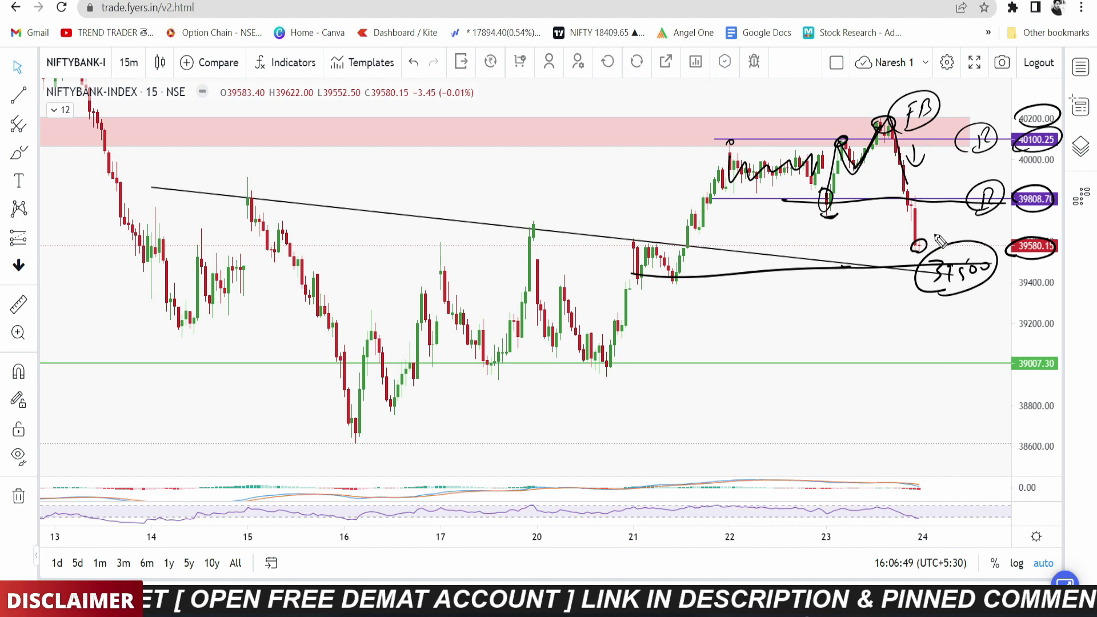
Write PE with a downward arrow, then circle and tick the 39007.30 and 38800.00 levels
{"action": "mouse_move", "coordinate": [903, 329]}
{"action": "left_mouse_down"}
{"action": "mouse_move", "coordinate": [899, 371]}
{"action": "mouse_move", "coordinate": [915, 350]}
{"action": "mouse_move", "coordinate": [920, 359]}
{"action": "mouse_move", "coordinate": [914, 311]}
{"action": "mouse_move", "coordinate": [928, 366]}
{"action": "left_mouse_up"}
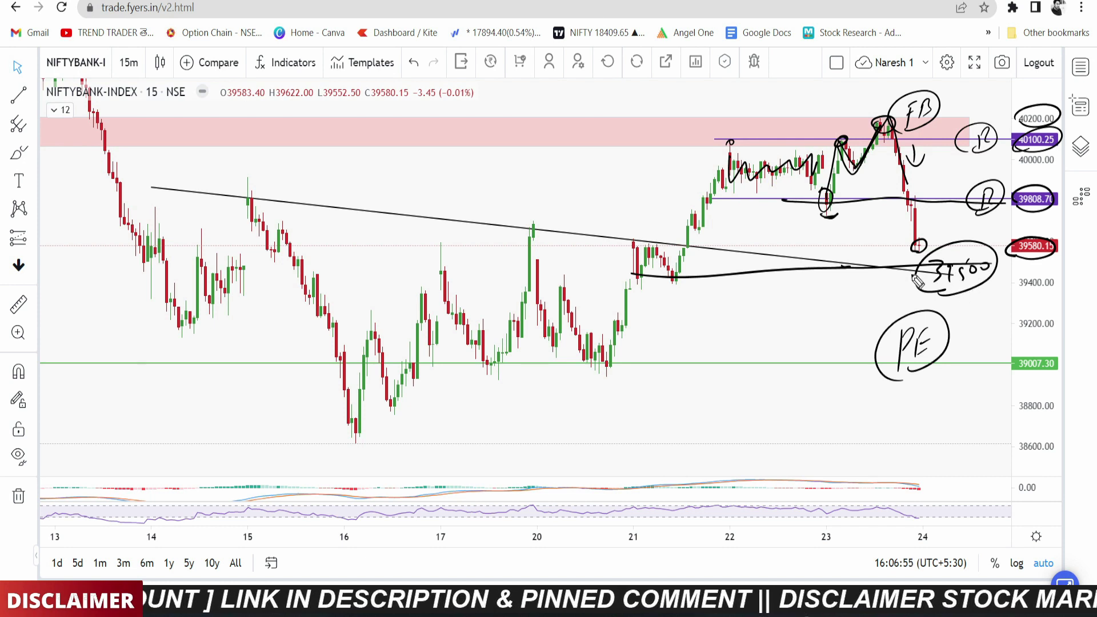
{"action": "mouse_move", "coordinate": [964, 306]}
{"action": "left_mouse_down"}
{"action": "mouse_move", "coordinate": [965, 334]}
{"action": "mouse_move", "coordinate": [974, 318]}
{"action": "left_mouse_up"}
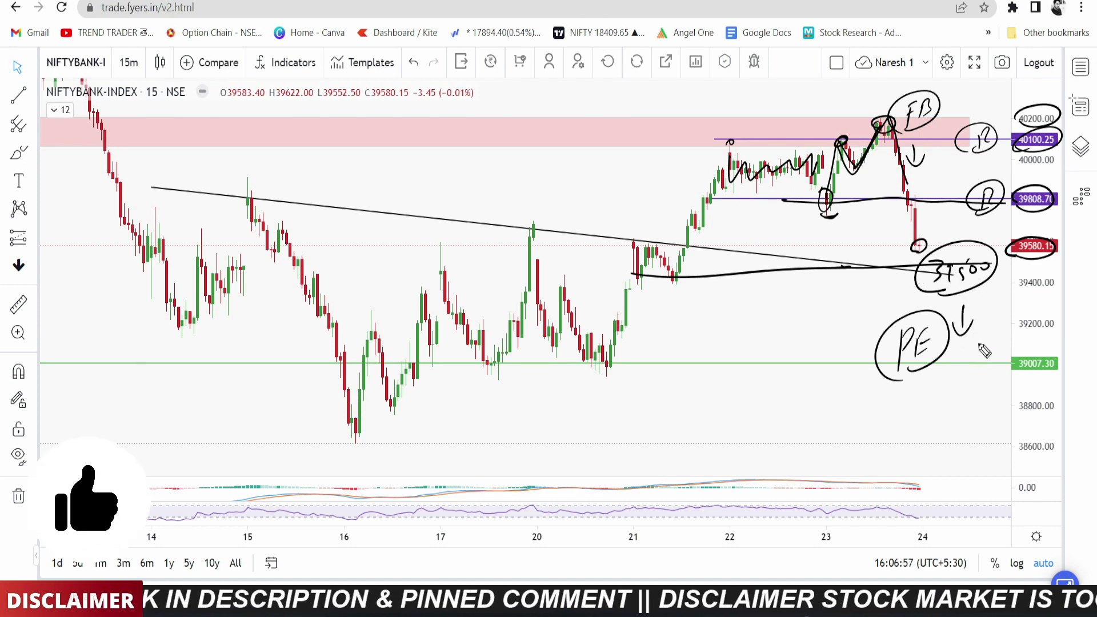
{"action": "left_click_drag", "start_coordinate": [1027, 375], "coordinate": [1030, 381]}
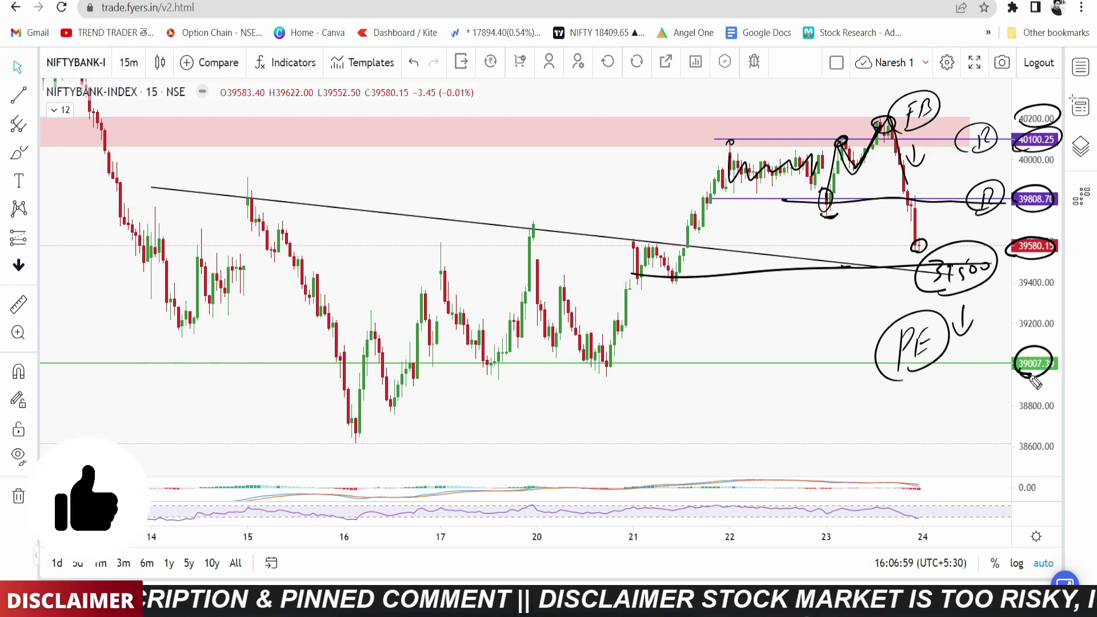
{"action": "mouse_move", "coordinate": [1025, 422]}
{"action": "left_mouse_down"}
{"action": "mouse_move", "coordinate": [1012, 401]}
{"action": "mouse_move", "coordinate": [1002, 420]}
{"action": "mouse_move", "coordinate": [989, 398]}
{"action": "left_mouse_up"}
{"action": "left_click_drag", "start_coordinate": [965, 366], "coordinate": [994, 354]}
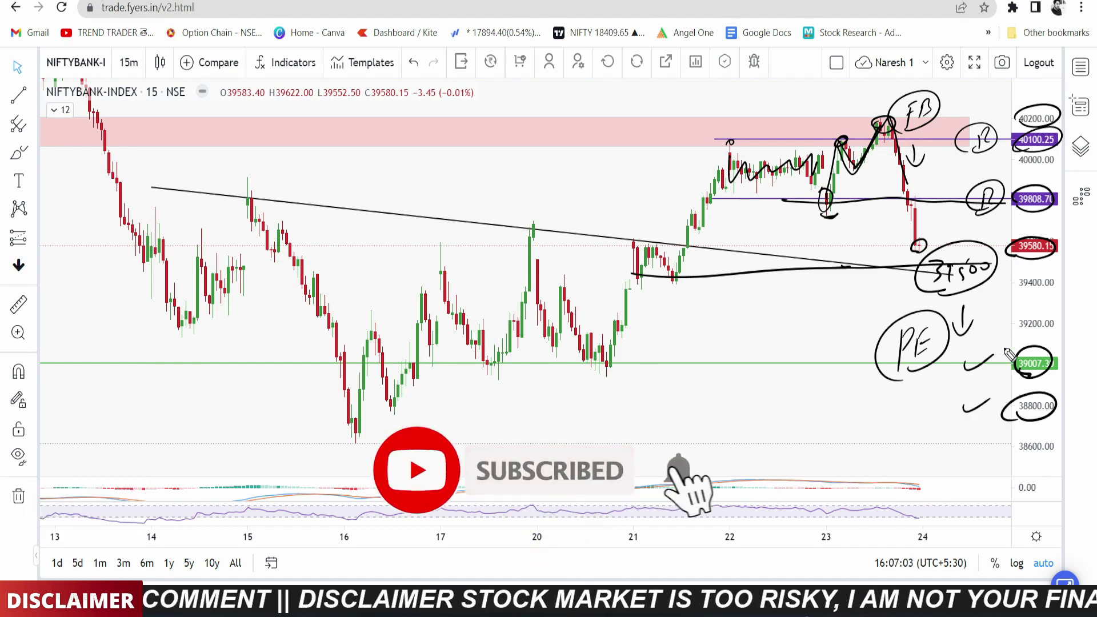